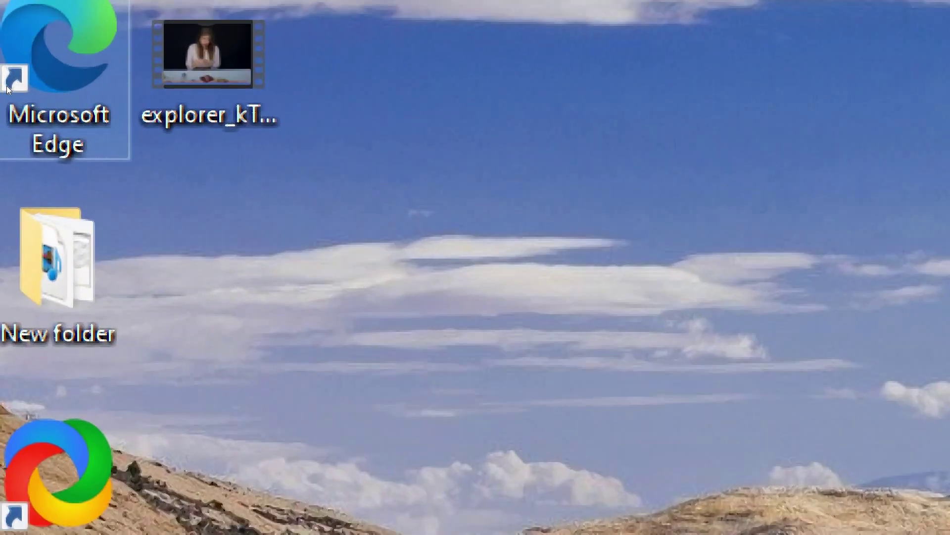
# Launch Microsoft Edge from its desktop shortcut.
pyautogui.doubleClick(8, 88)
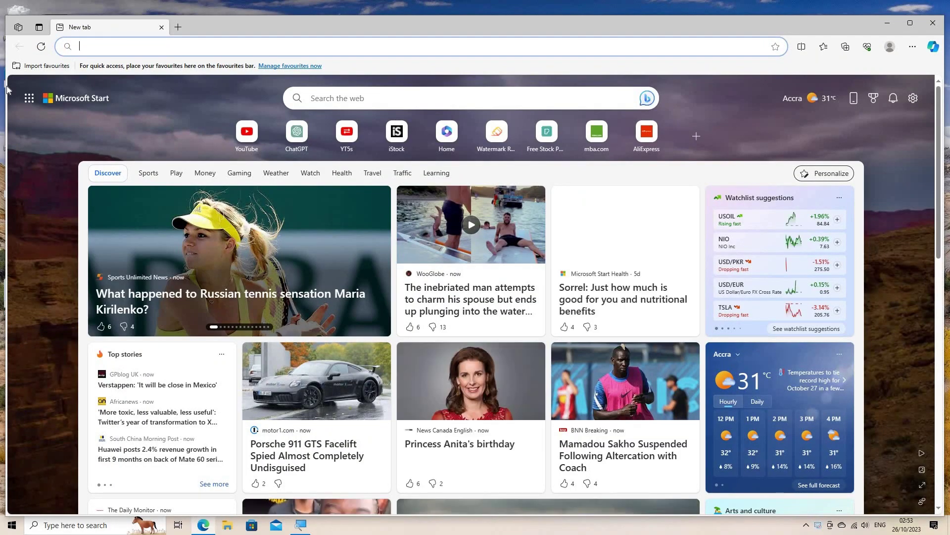
pyautogui.click(112, 46)
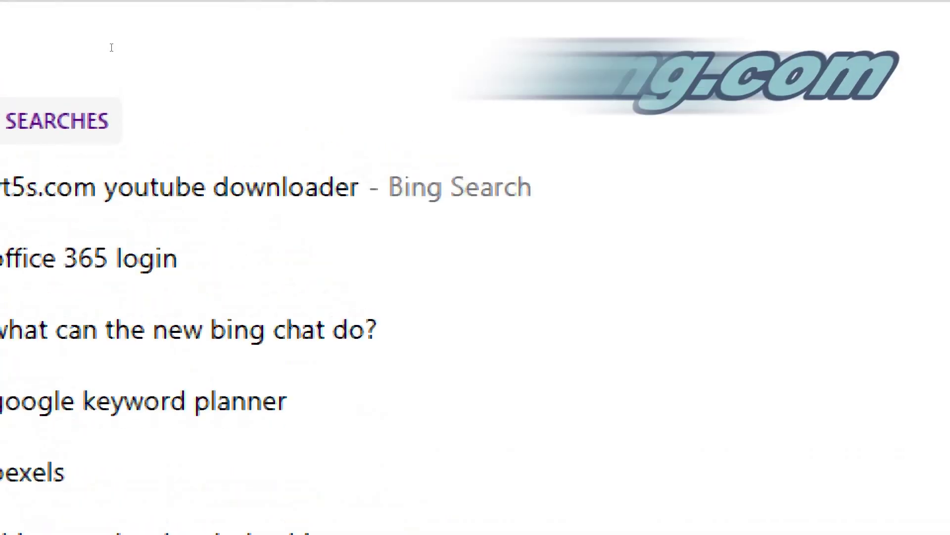
pyautogui.write('w')
pyautogui.write('ww.')
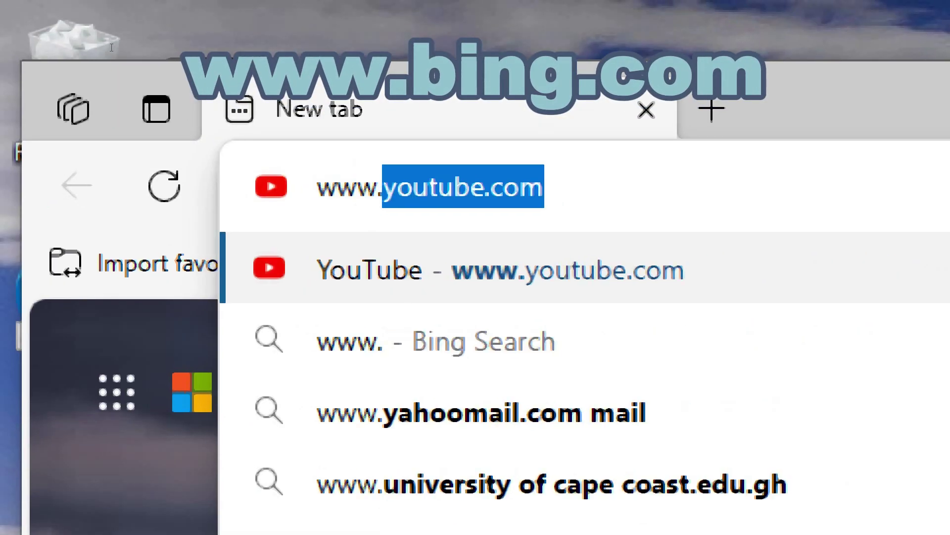
pyautogui.write('bing.')
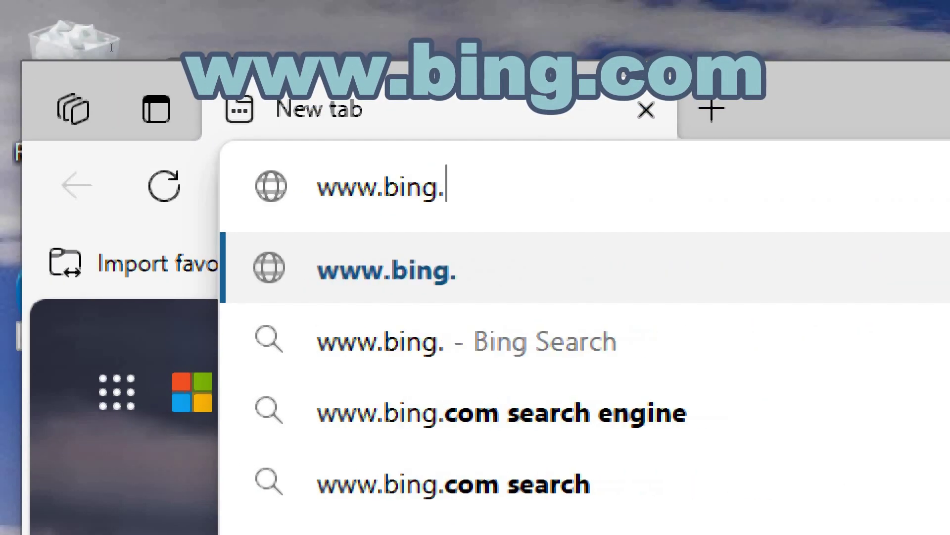
pyautogui.write('com')
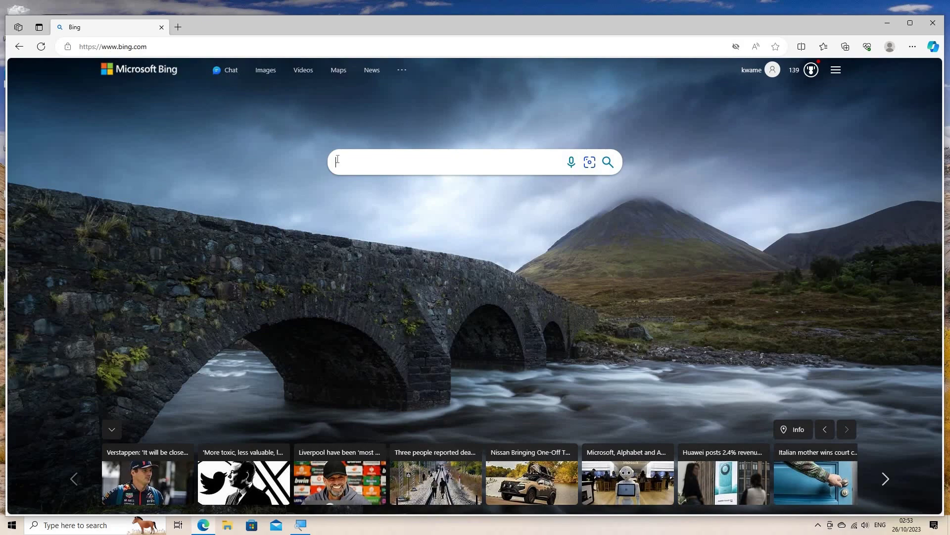
# Begin searching Bing for 'best travel destinations' from the search box.
pyautogui.click(354, 161)
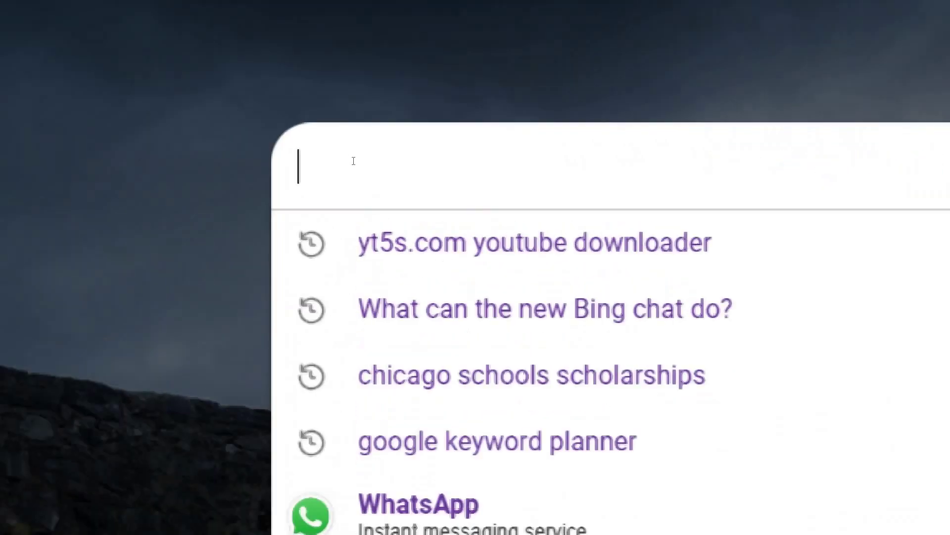
pyautogui.write('best')
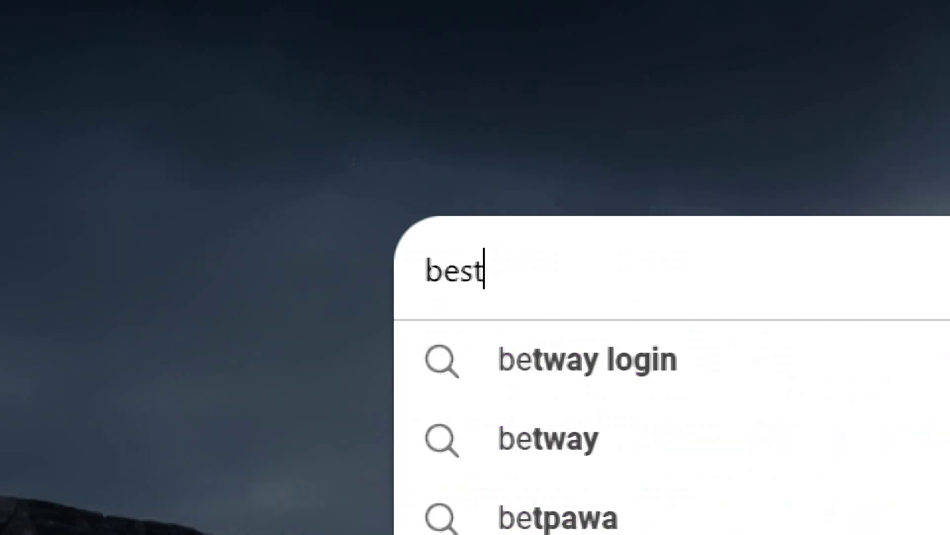
pyautogui.write(' tra')
pyautogui.write('ve')
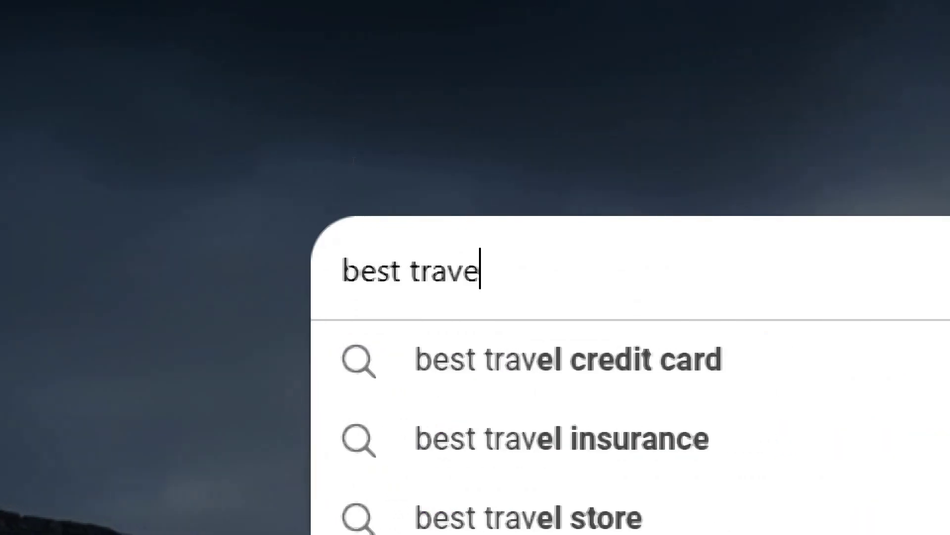
pyautogui.write('l de')
pyautogui.write('s')
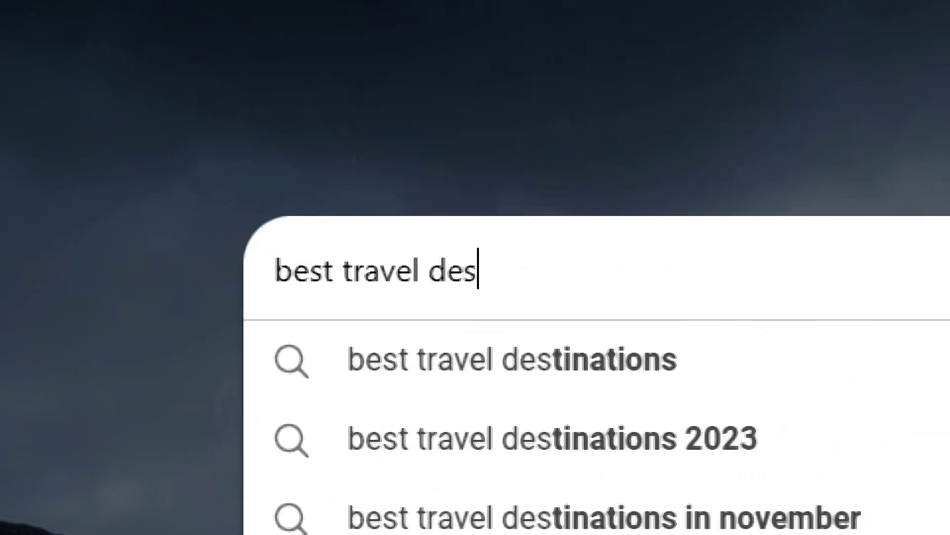
pyautogui.write('tin')
pyautogui.write('atio')
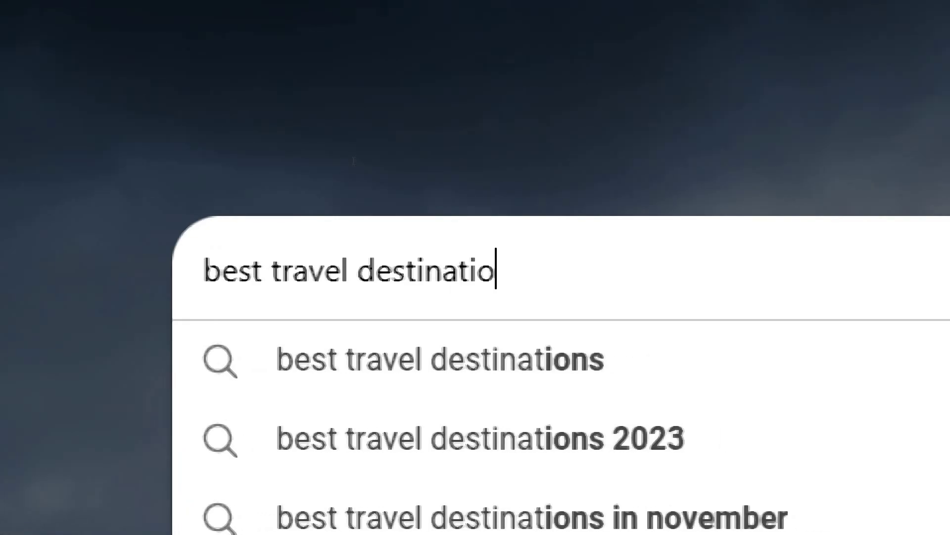
pyautogui.write('n')
pyautogui.write('s')
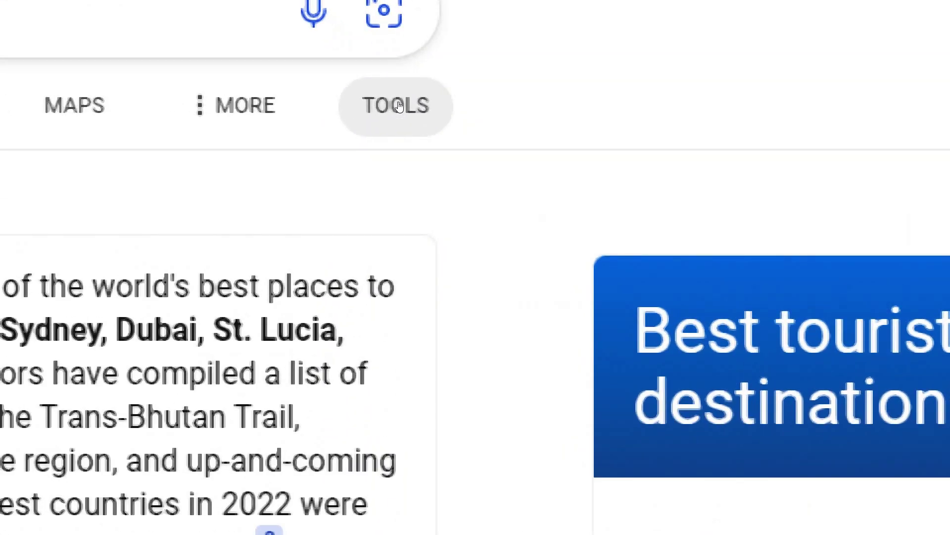
# Limit the 'best travel destinations' results to Past year with the Date filter.
pyautogui.click(400, 106)
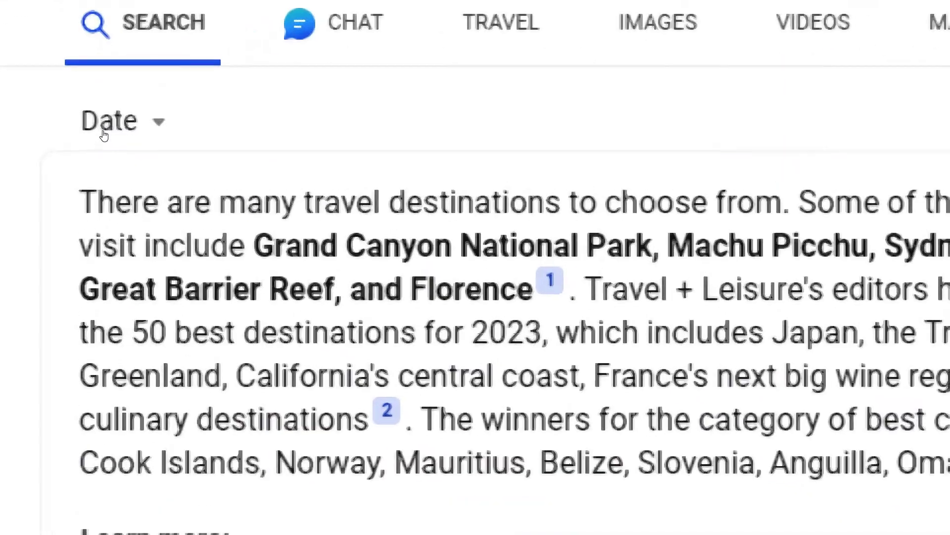
pyautogui.click(104, 129)
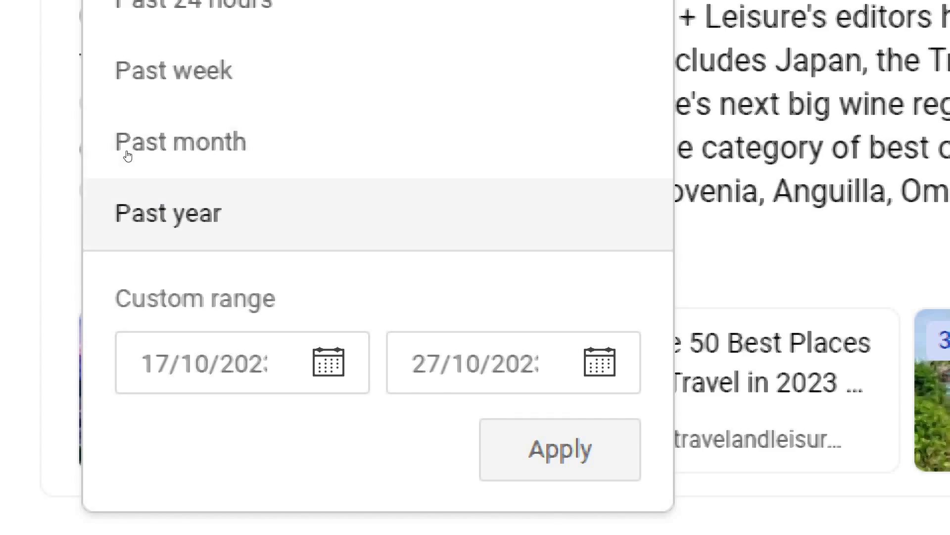
pyautogui.click(126, 154)
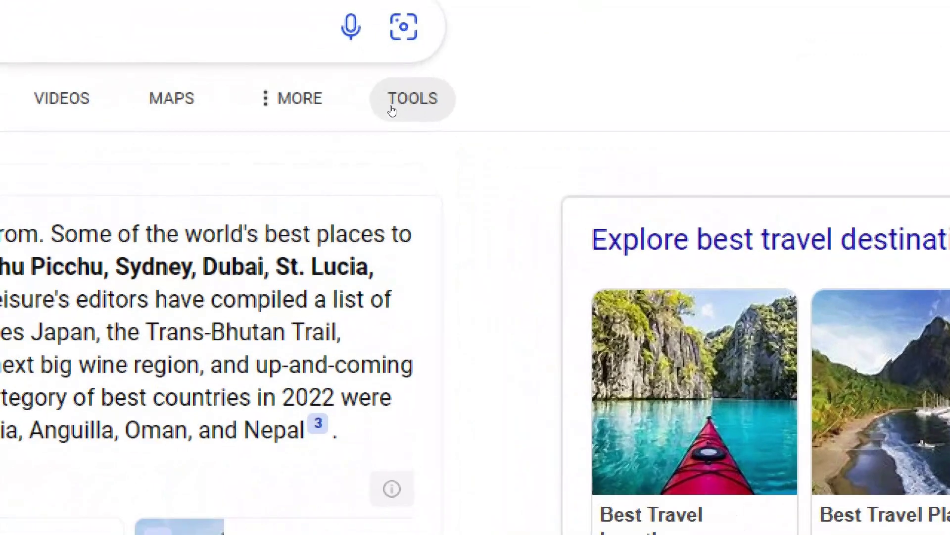
pyautogui.click(396, 102)
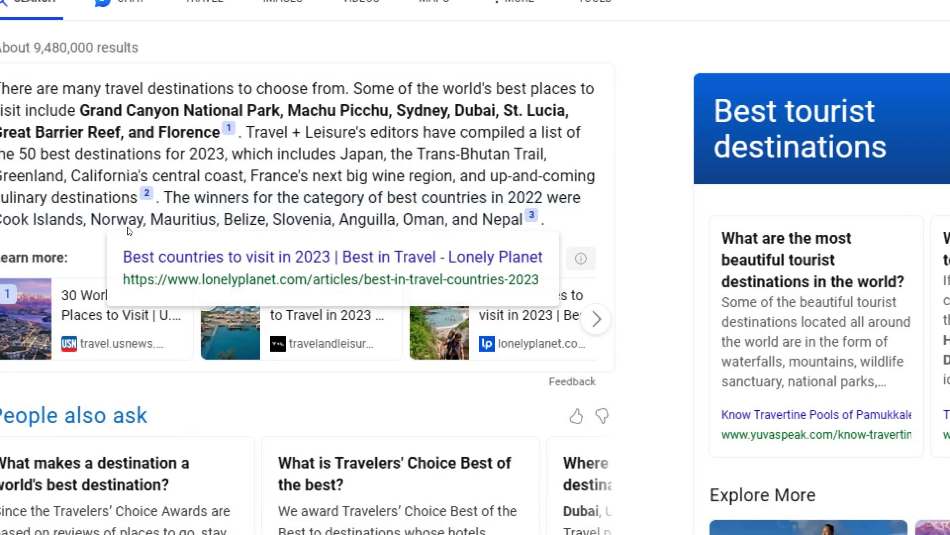
pyautogui.scroll(-5, 160, 223)
pyautogui.scroll(-1, 112, 269)
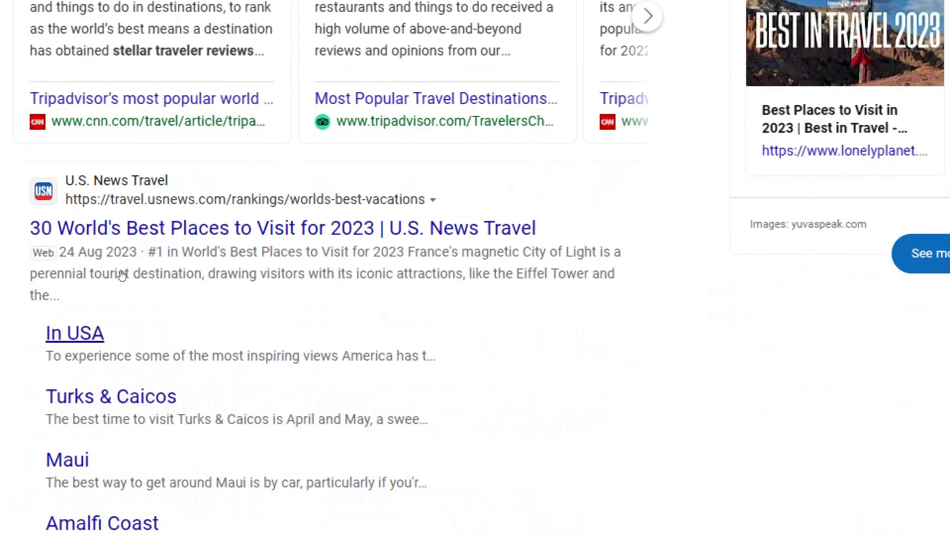
pyautogui.scroll(-4, 121, 270)
pyautogui.scroll(-4, 120, 269)
pyautogui.scroll(-3, 149, 269)
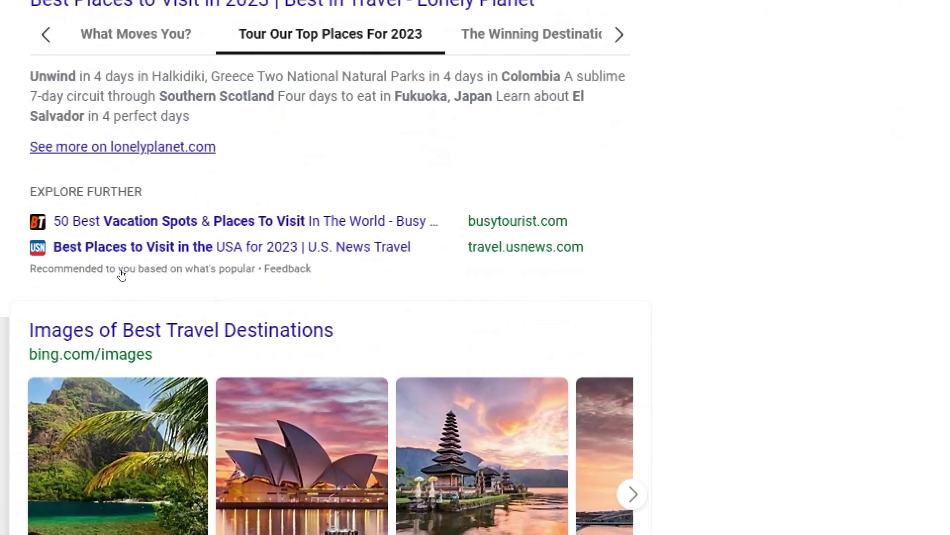
pyautogui.scroll(-4, 169, 270)
pyautogui.scroll(-4, 168, 270)
pyautogui.scroll(-4, 168, 270)
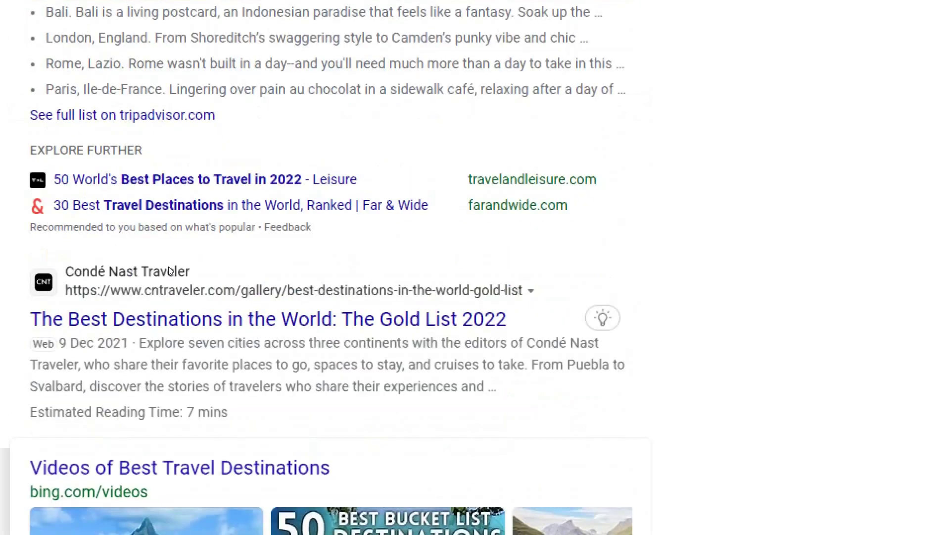
pyautogui.scroll(-3, 169, 269)
pyautogui.scroll(-4, 169, 267)
pyautogui.scroll(-4, 169, 266)
pyautogui.scroll(-3, 168, 267)
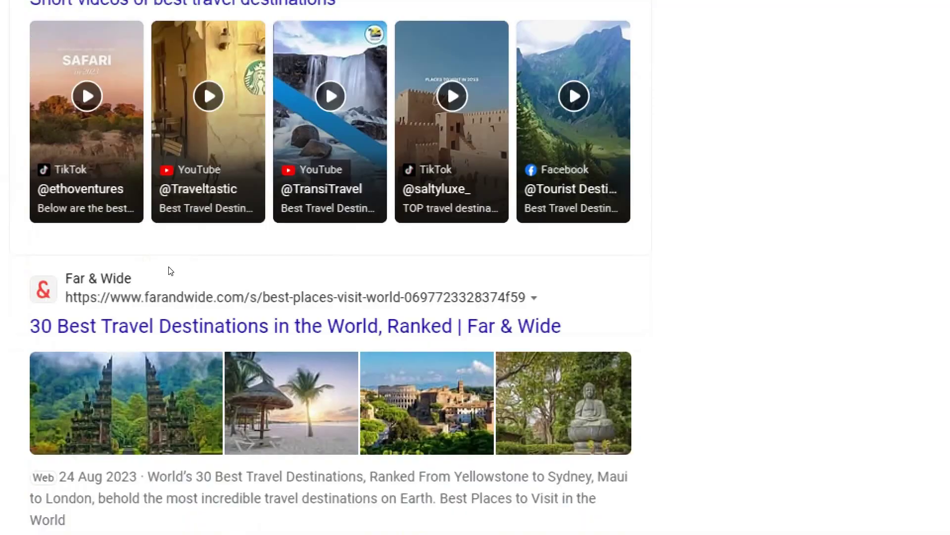
pyautogui.scroll(-2, 169, 266)
pyautogui.scroll(-2, 170, 269)
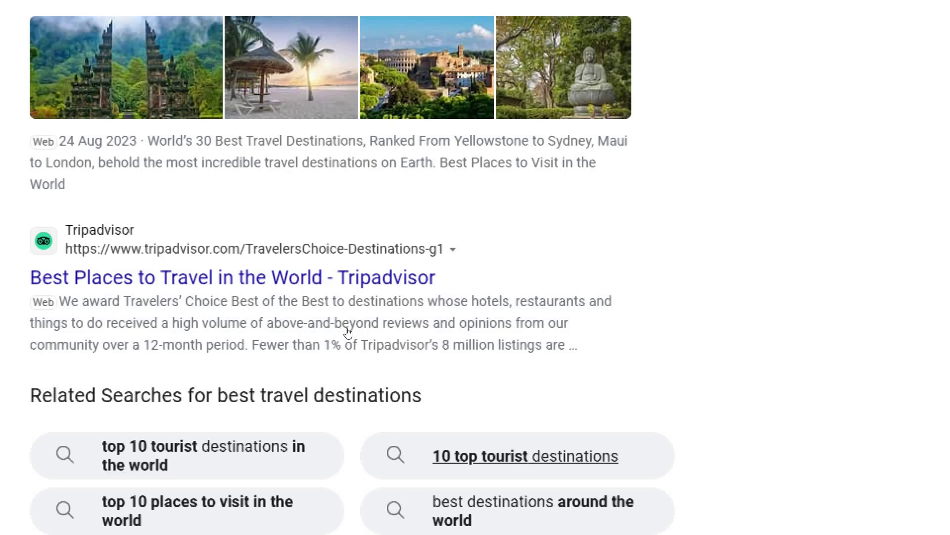
pyautogui.scroll(-1, 303, 369)
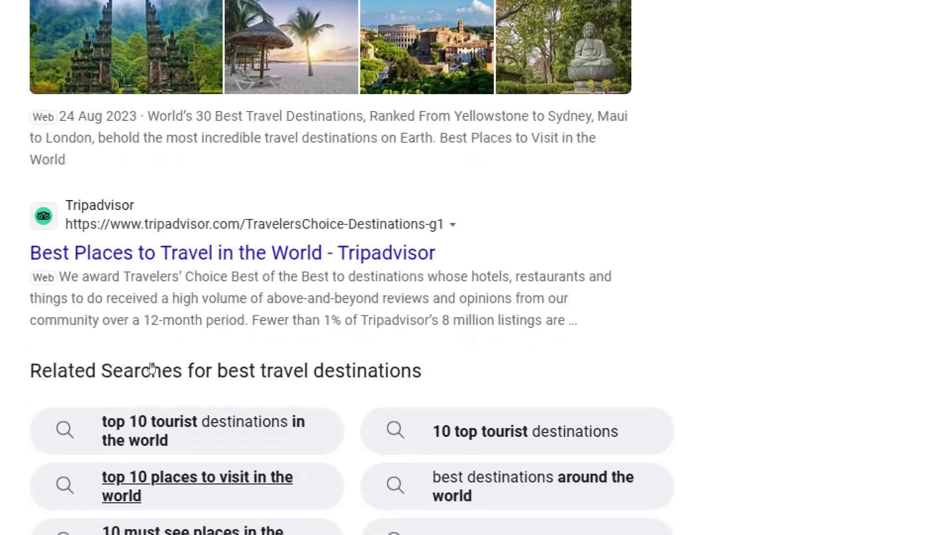
pyautogui.scroll(-1, 152, 402)
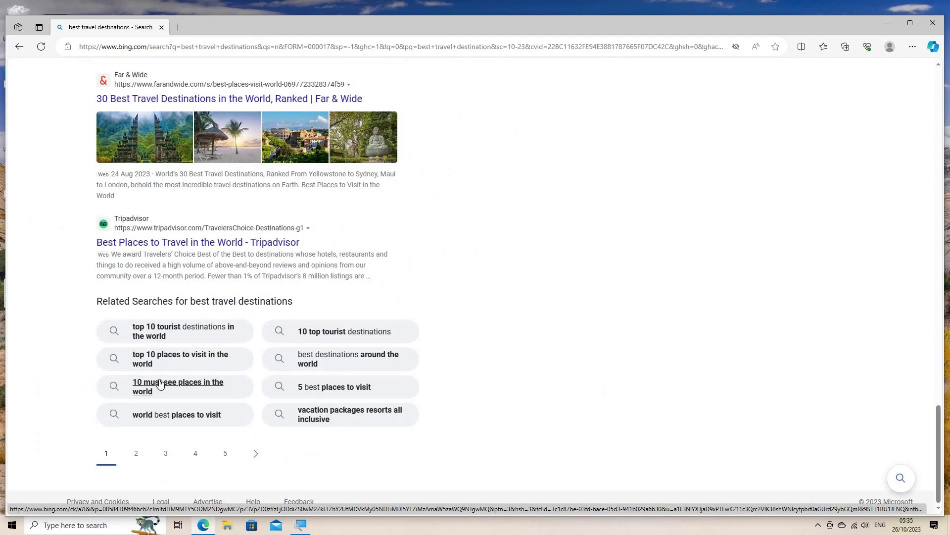
pyautogui.scroll(5, 165, 383)
pyautogui.scroll(5, 218, 350)
pyautogui.scroll(4, 218, 350)
pyautogui.scroll(6, 218, 348)
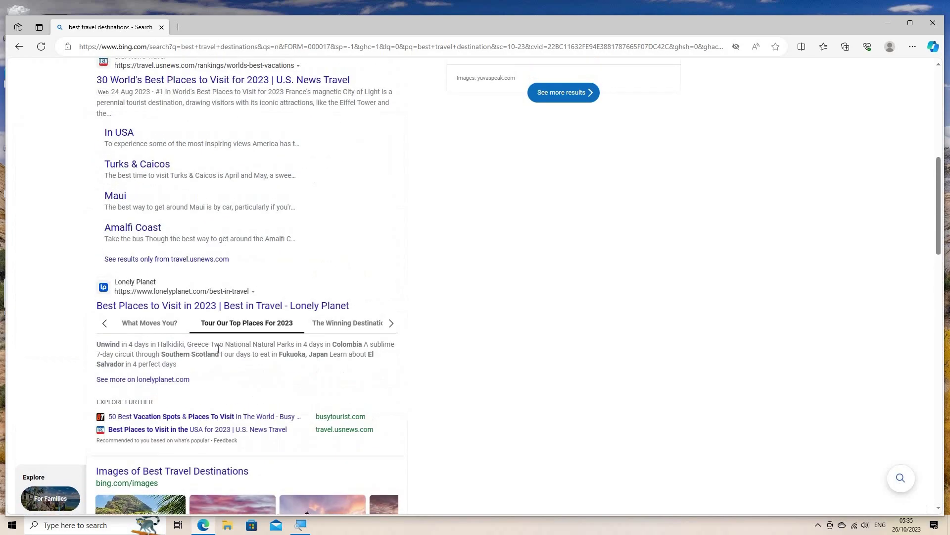
pyautogui.scroll(6, 218, 349)
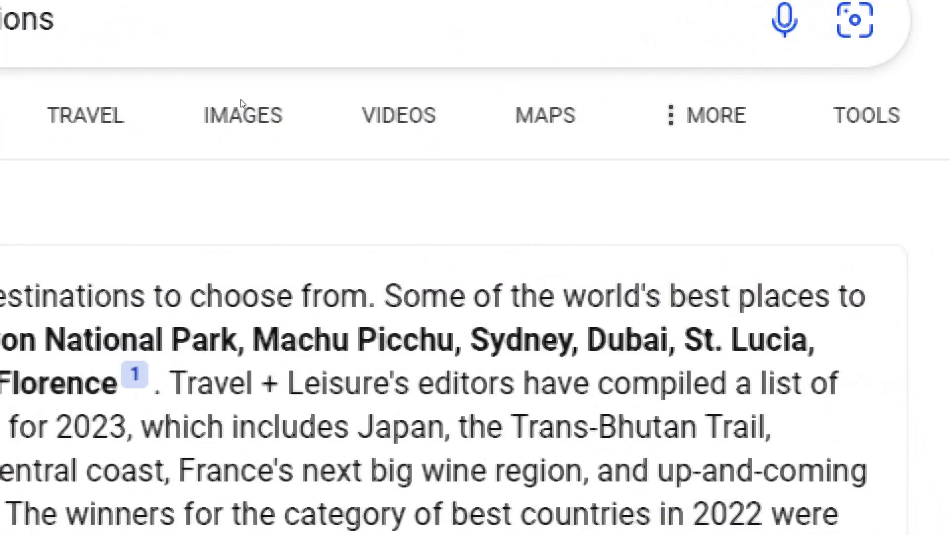
# Open the 'best travel destinations' image results in another tab and show Edge's menu.
pyautogui.click(241, 103)
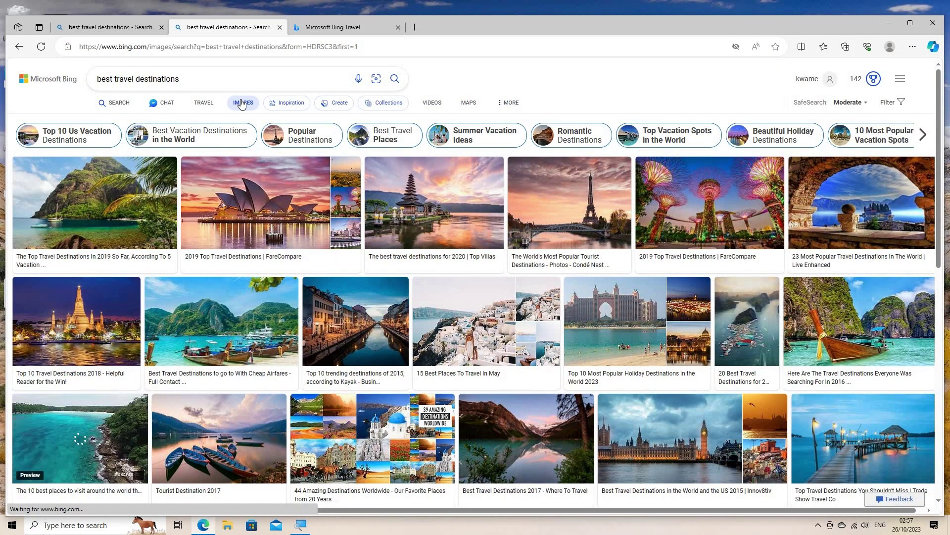
pyautogui.click(110, 27)
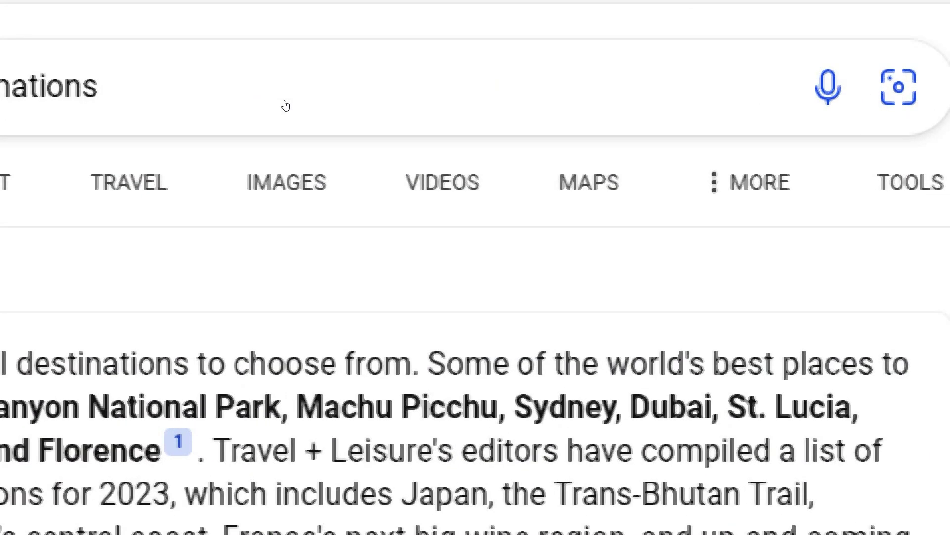
pyautogui.click(286, 105)
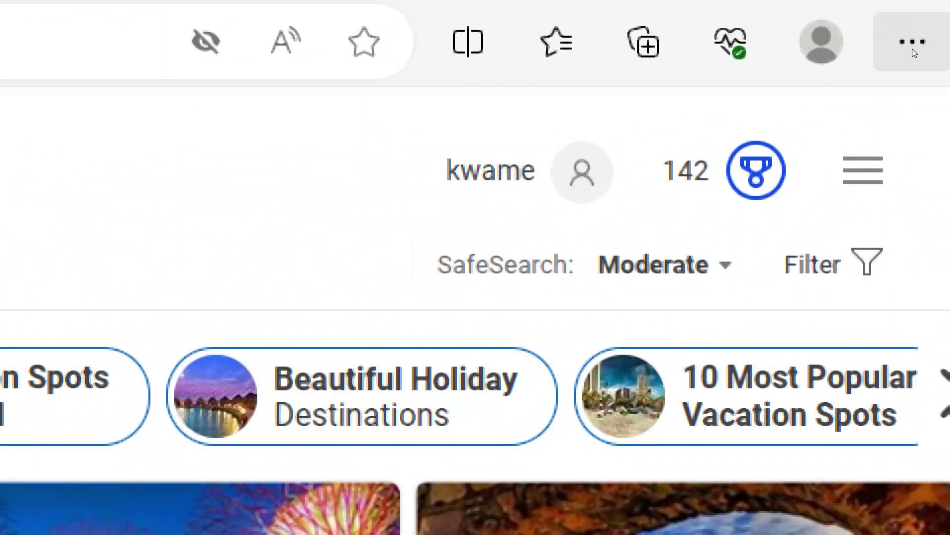
pyautogui.click(913, 46)
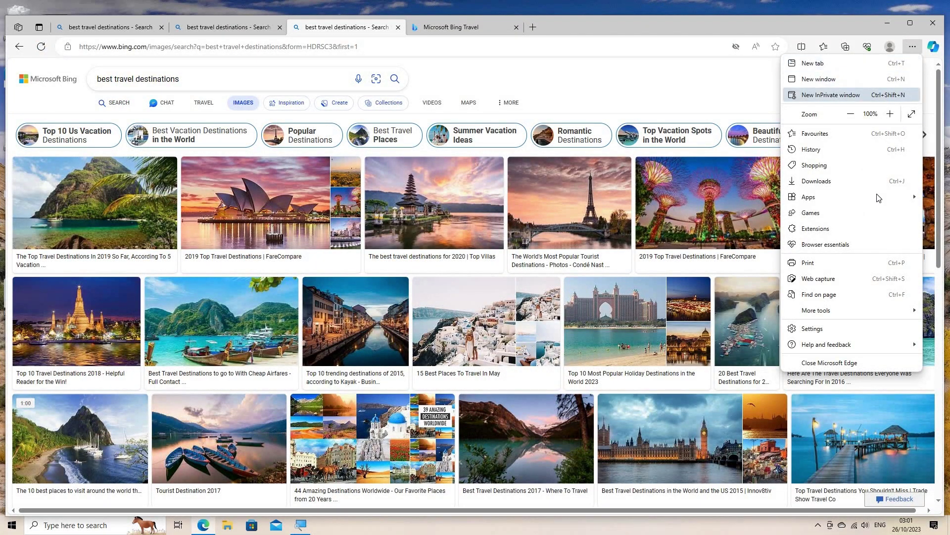
pyautogui.moveTo(787, 311)
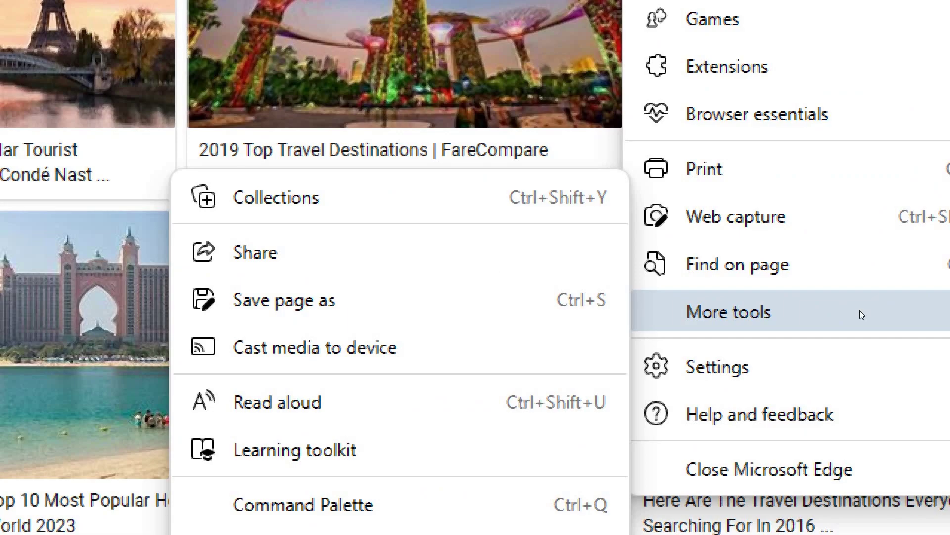
# Save the image results page as 'Webpage, complete' in Downloads.
pyautogui.click(671, 304)
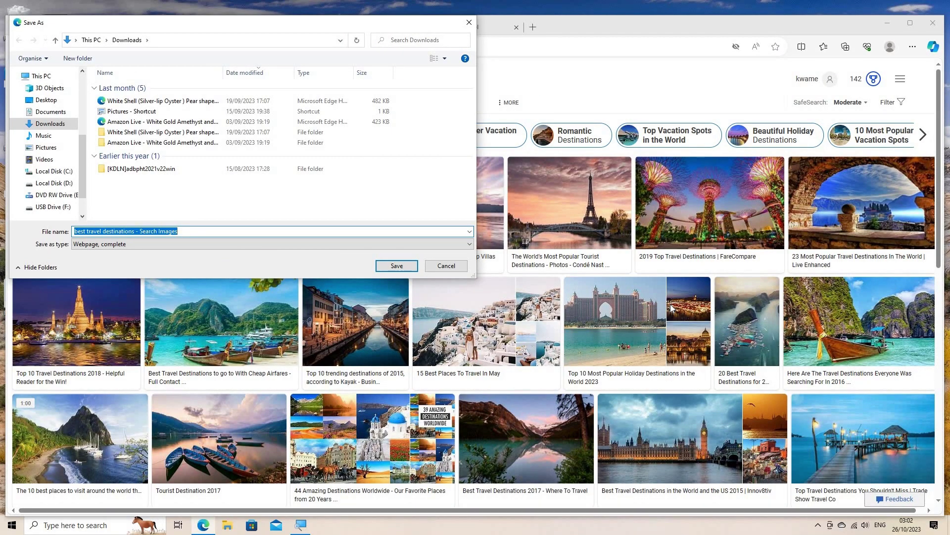
pyautogui.click(395, 266)
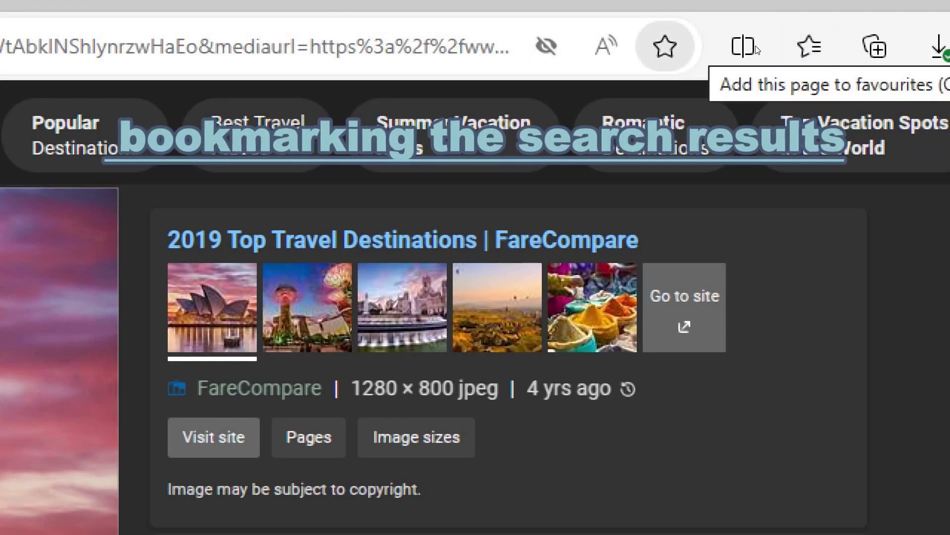
# Bookmark the page as 'best travel destinations - Search Images' in the Favourites bar.
pyautogui.hotkey('ctrl', 'd')
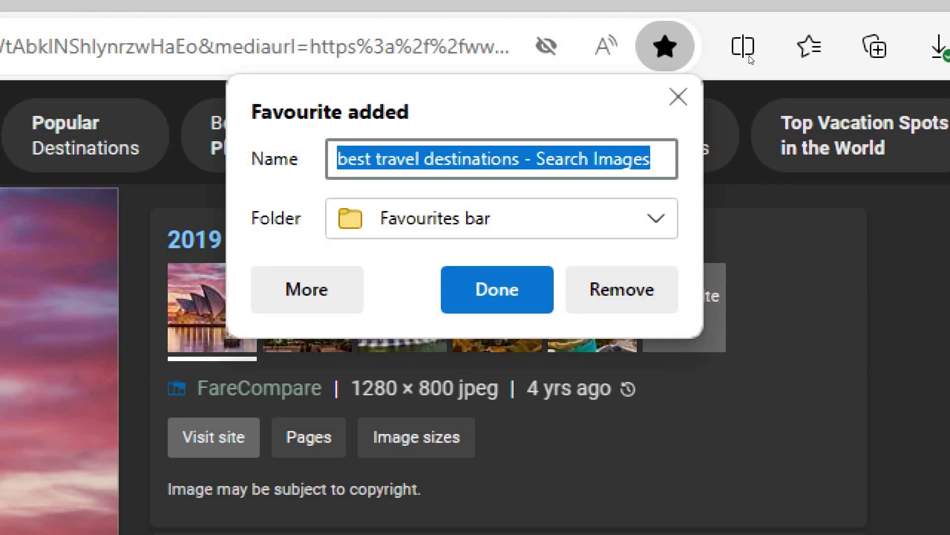
pyautogui.press('Tab')
pyautogui.hotkey('alt', 'Down')
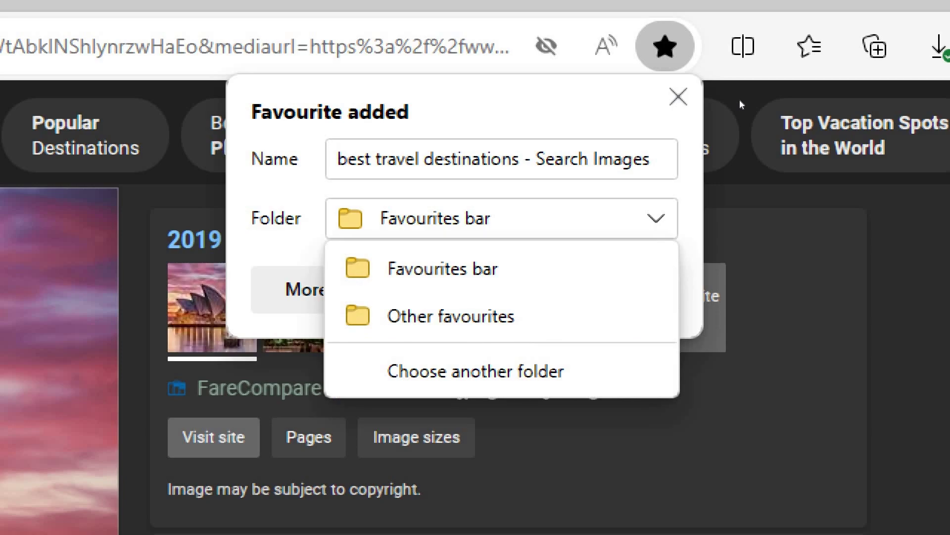
pyautogui.press('Down')
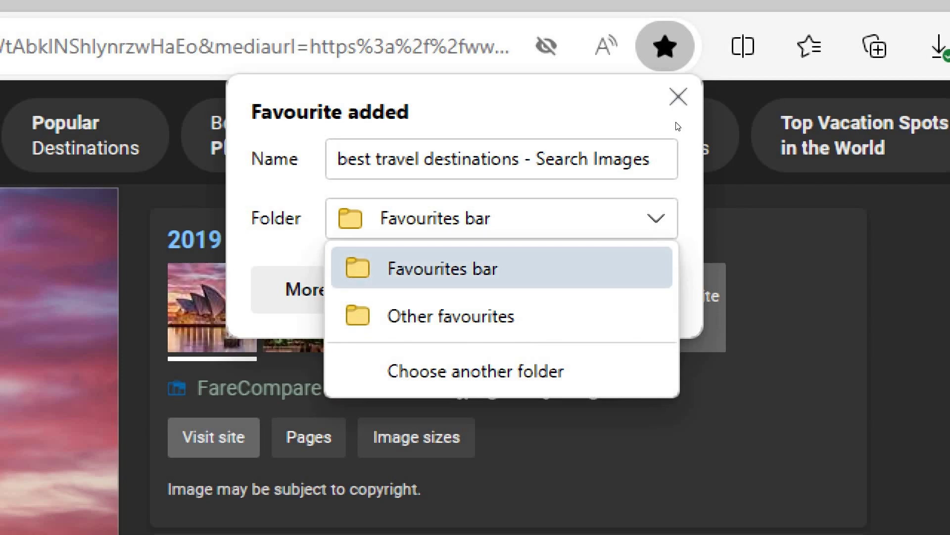
pyautogui.press('Return')
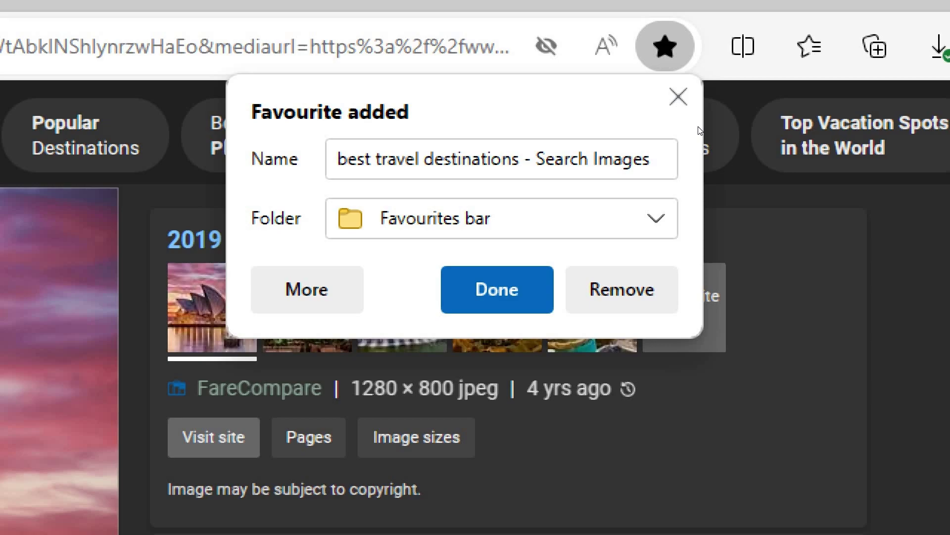
pyautogui.click(698, 130)
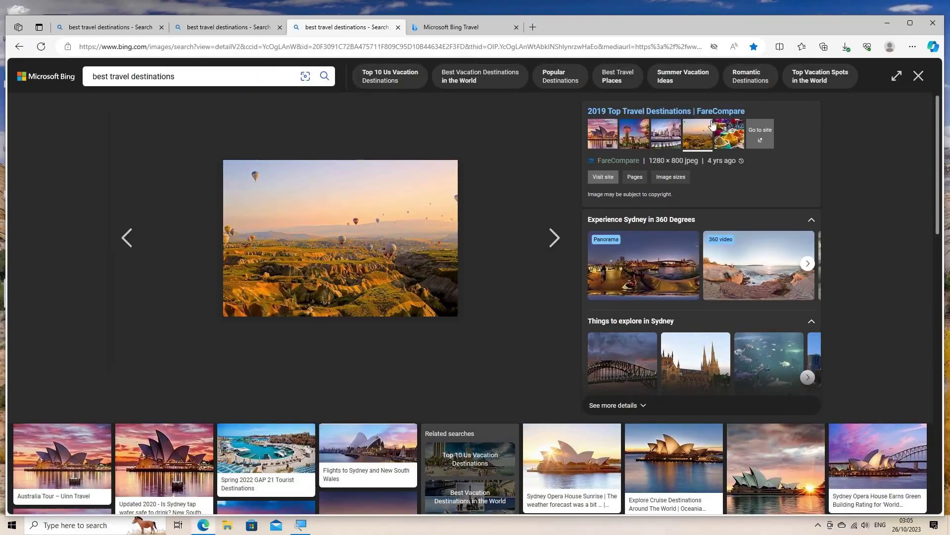
# Share the Sydney image page to WhatsApp from Edge's menu.
pyautogui.click(914, 47)
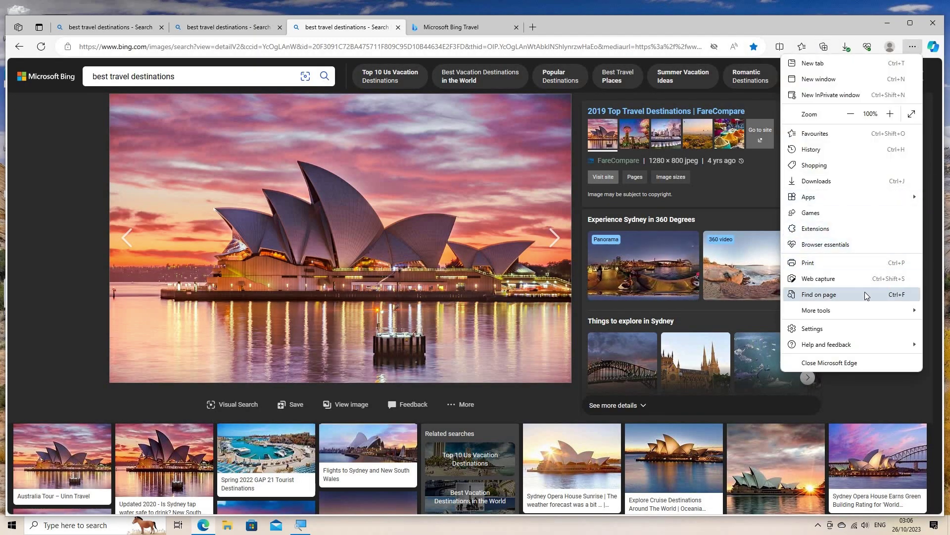
pyautogui.moveTo(803, 315)
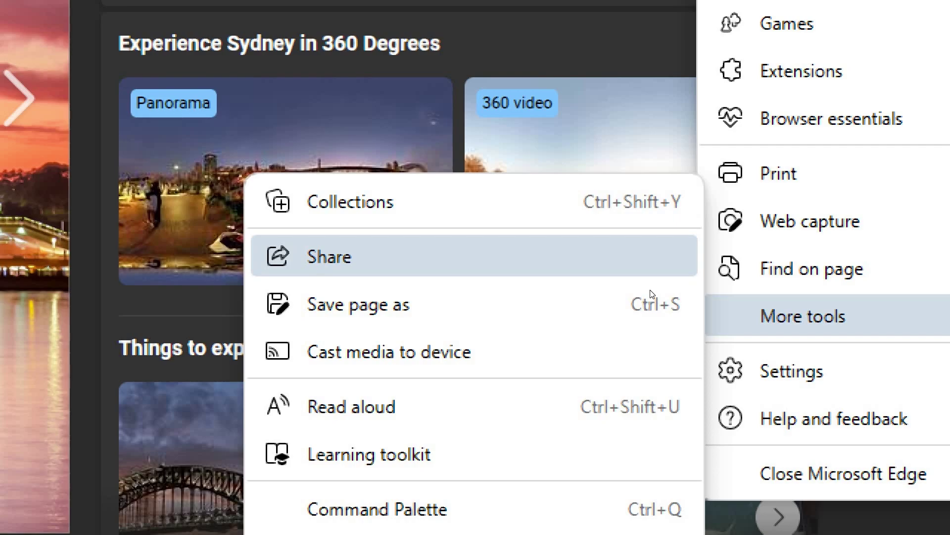
pyautogui.click(650, 274)
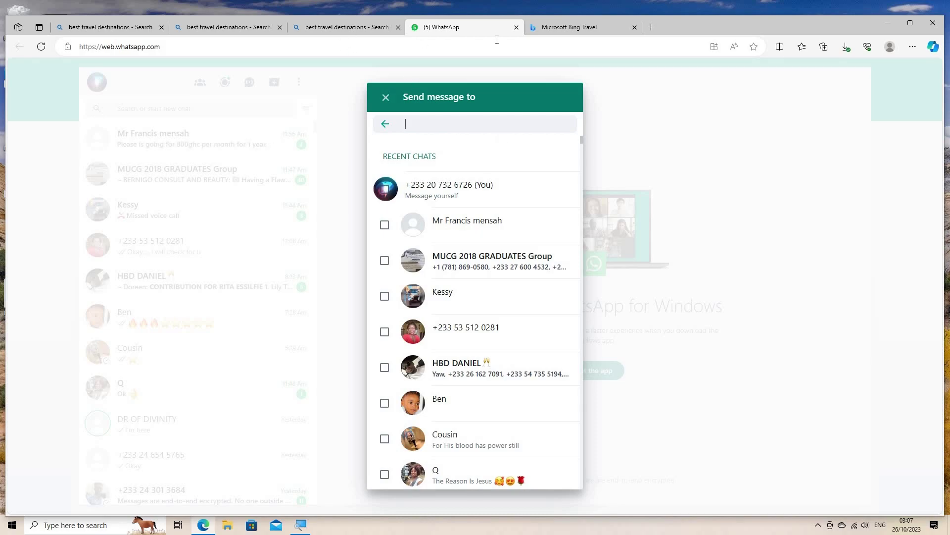
# Visit the Microsoft Bing Travel tab, then return to the Sydney Opera House image tab.
pyautogui.click(565, 29)
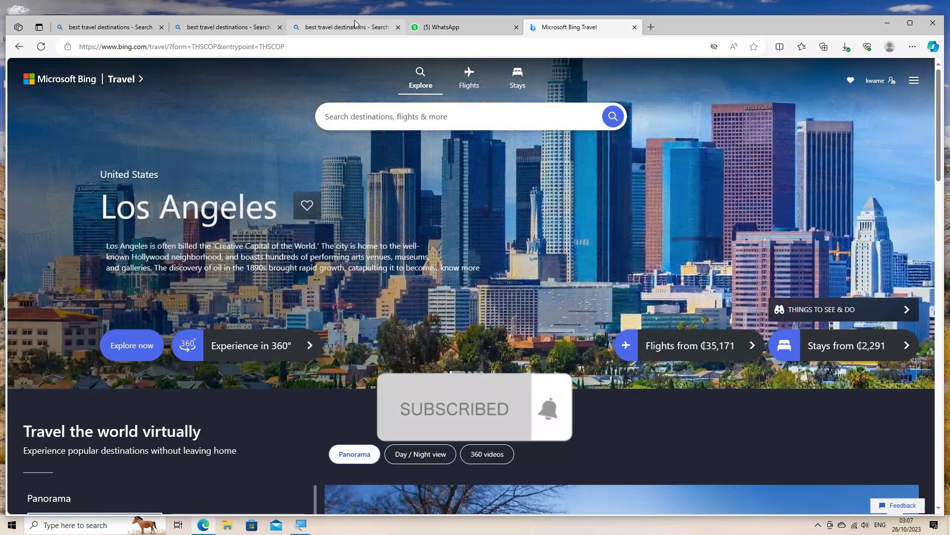
pyautogui.click(354, 24)
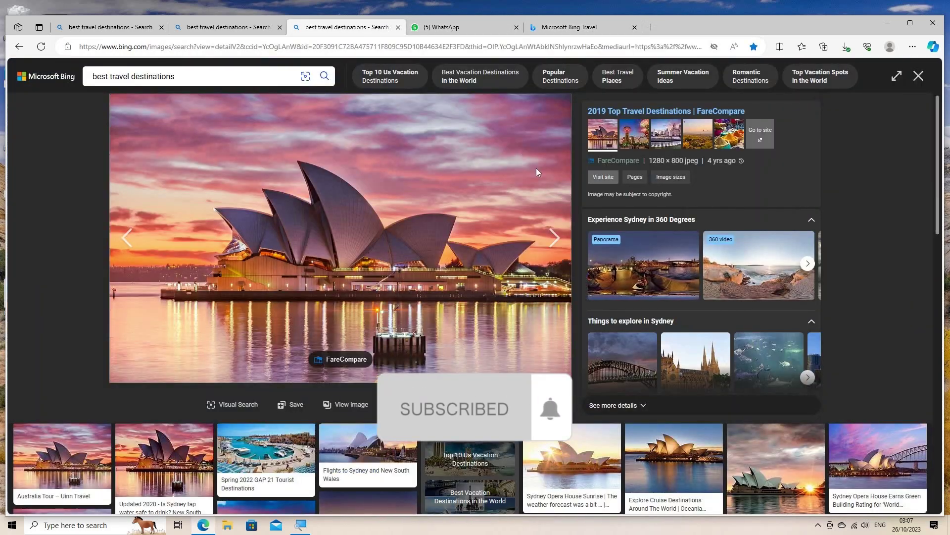